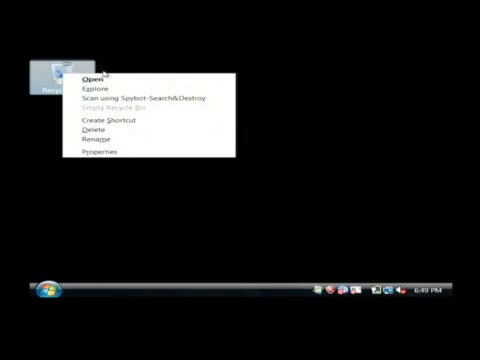
# Reselect the Recycle Bin and reopen its shortcut menu, with Empty Recycle Bin unavailable
pyautogui.click(78, 78)
pyautogui.rightClick(72, 82)
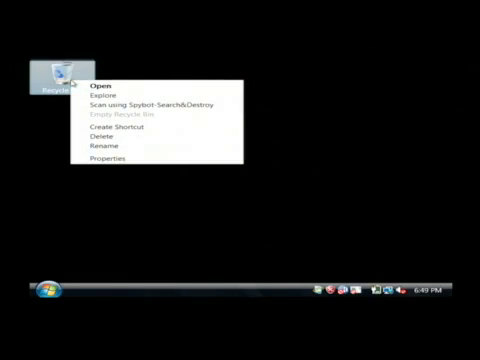